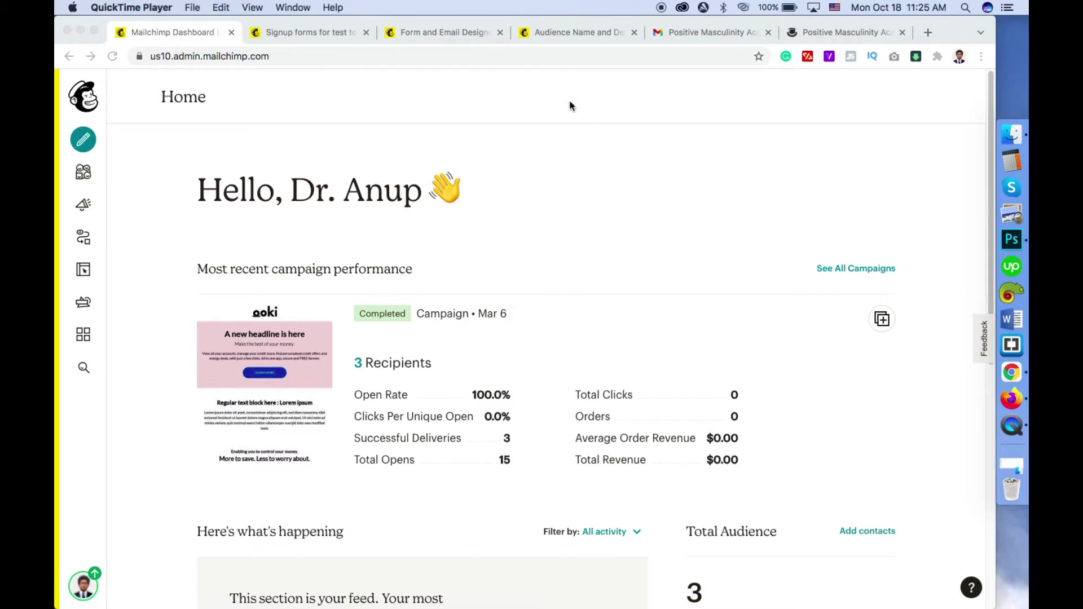
# Switch to the Positive Masculinity Academy website tab to show its guide-download signup popup.
pyautogui.click(848, 33)
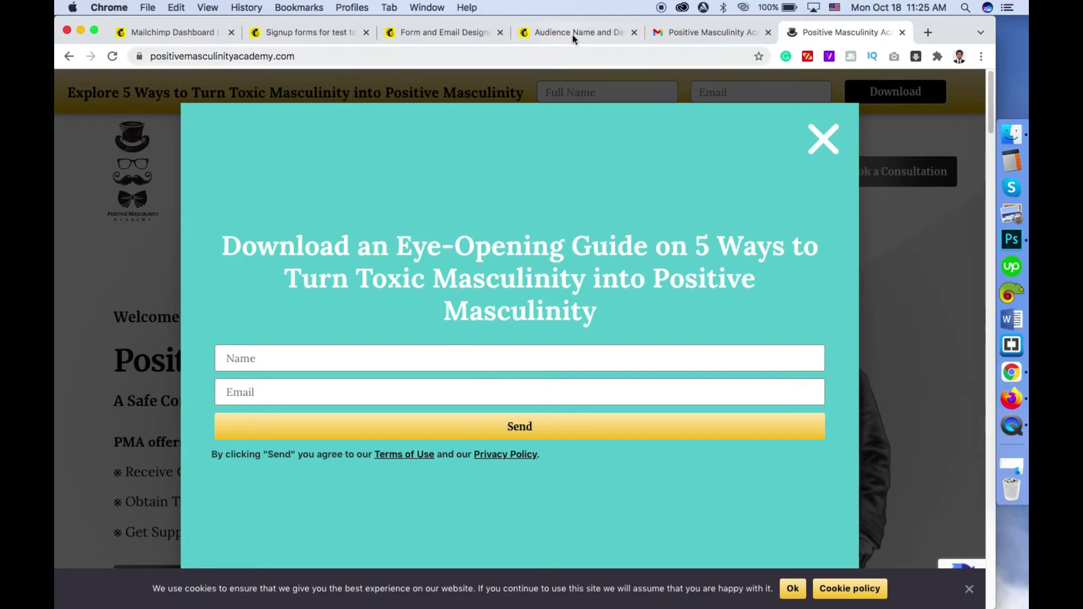
# Compare the Please Confirm Subscription email in Gmail with the academy's signup popup.
pyautogui.click(687, 34)
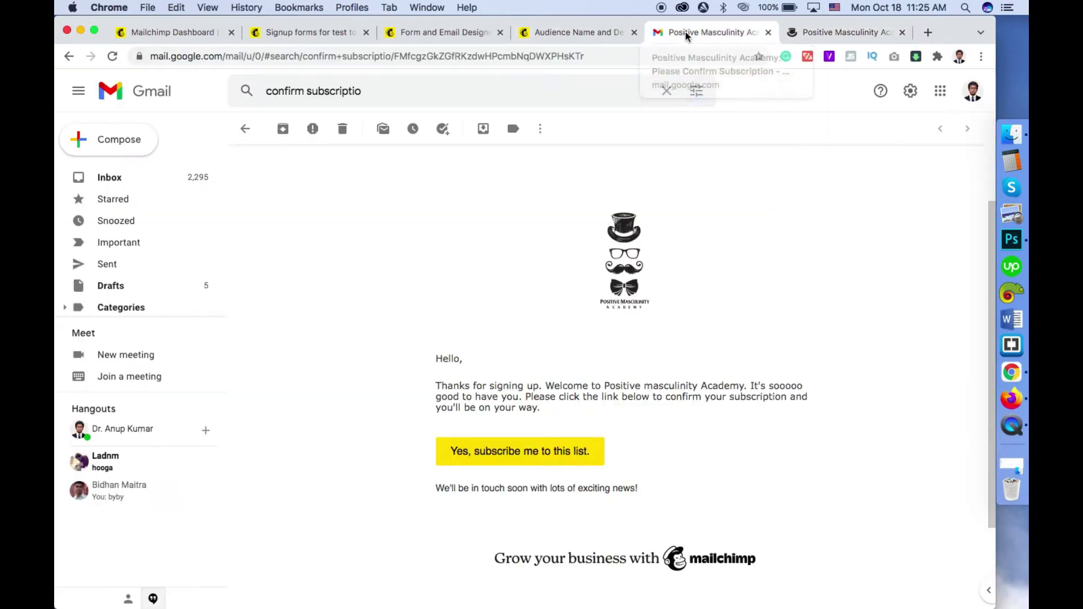
pyautogui.click(557, 447)
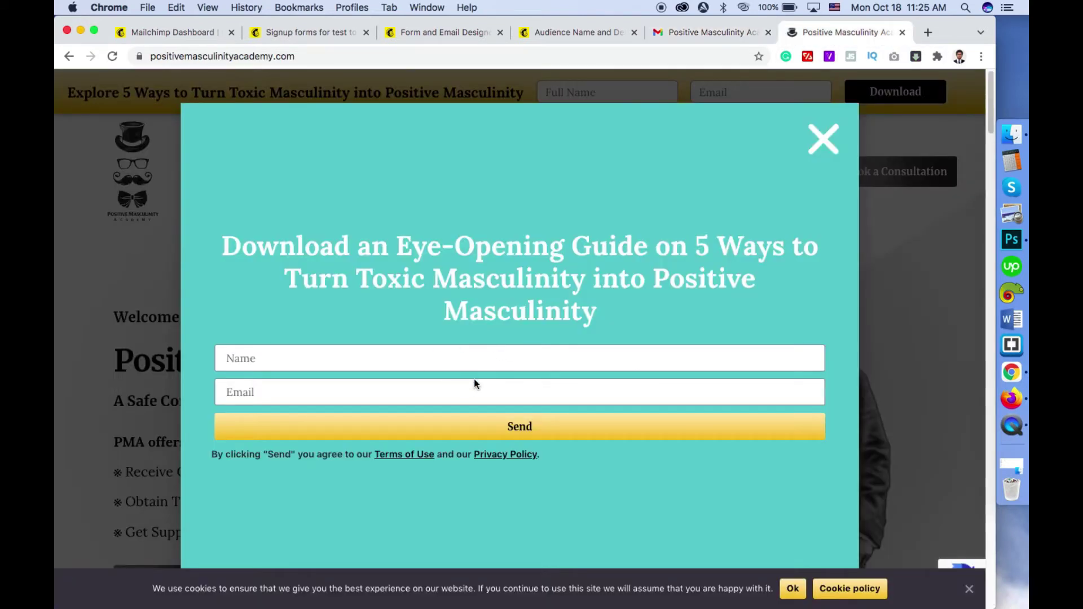
pyautogui.click(700, 35)
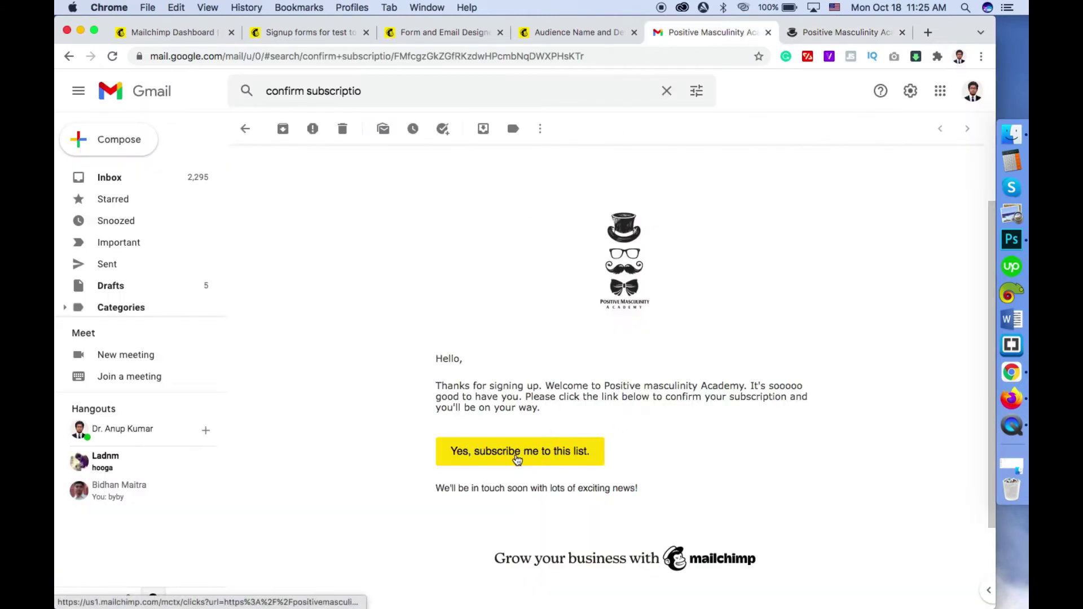
pyautogui.click(843, 32)
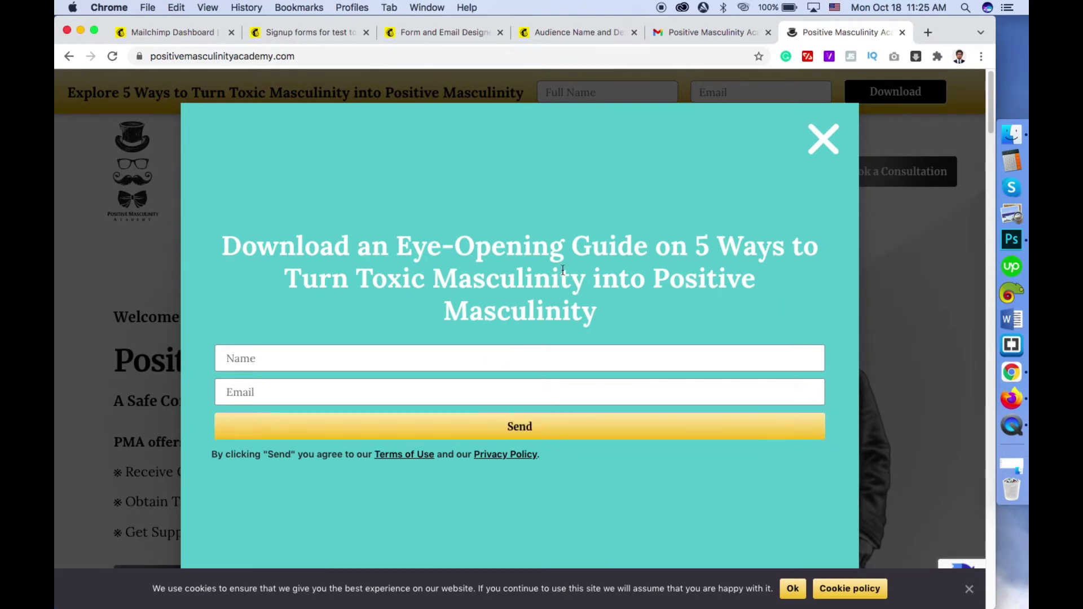
pyautogui.click(719, 33)
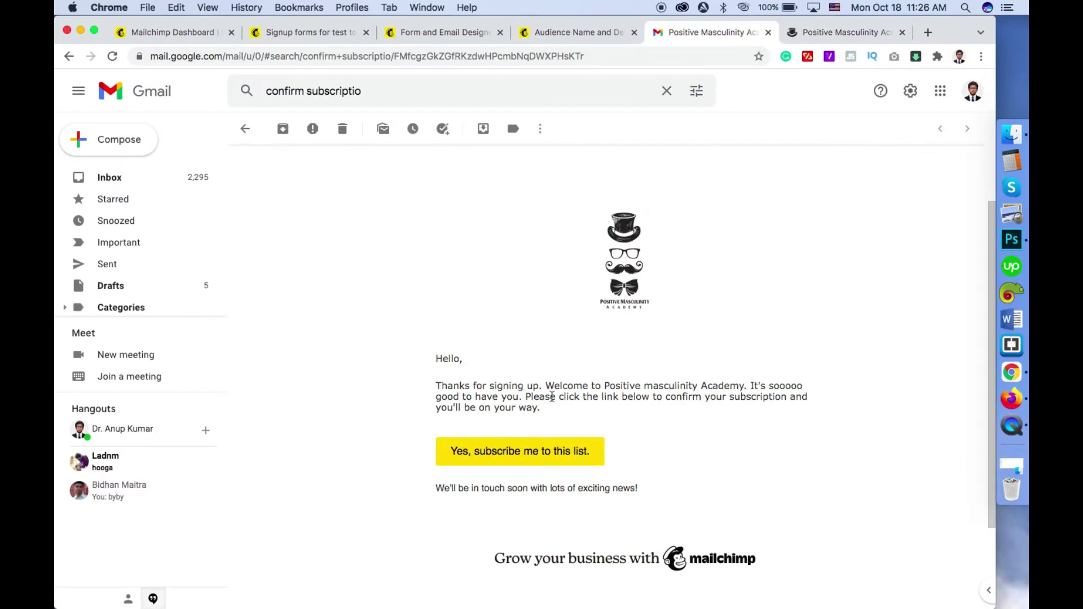
pyautogui.click(824, 32)
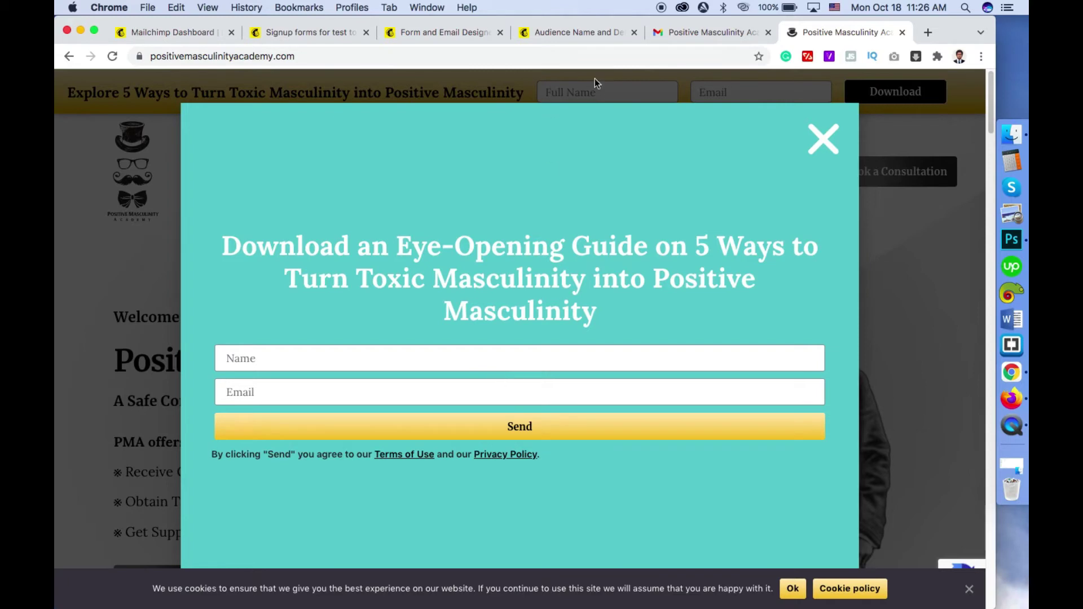
# Read through the confirm-subscription email, then return to the Mailchimp home dashboard.
pyautogui.click(683, 34)
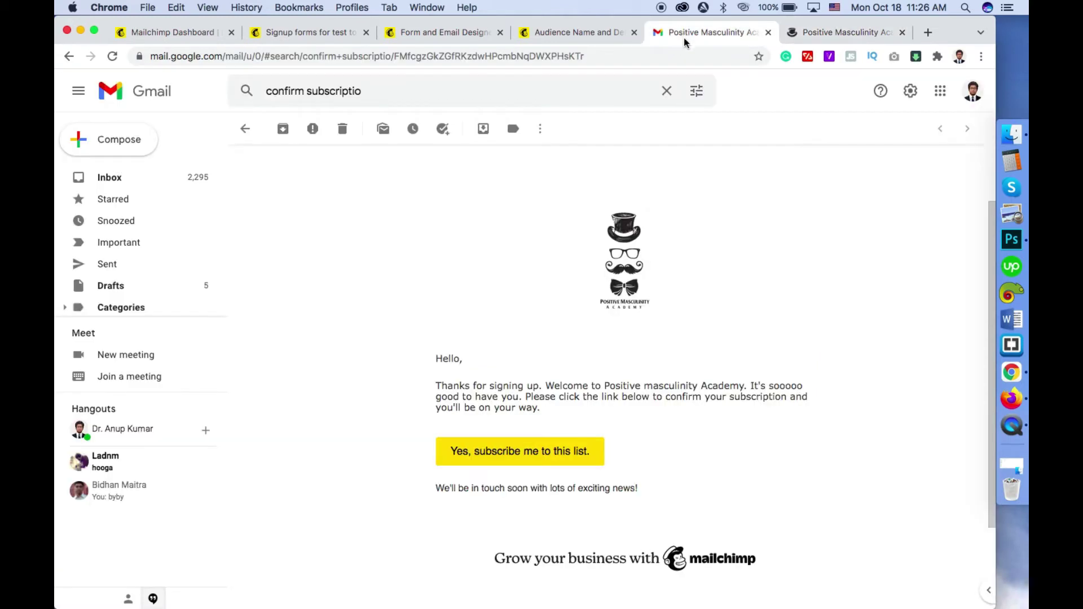
pyautogui.click(826, 35)
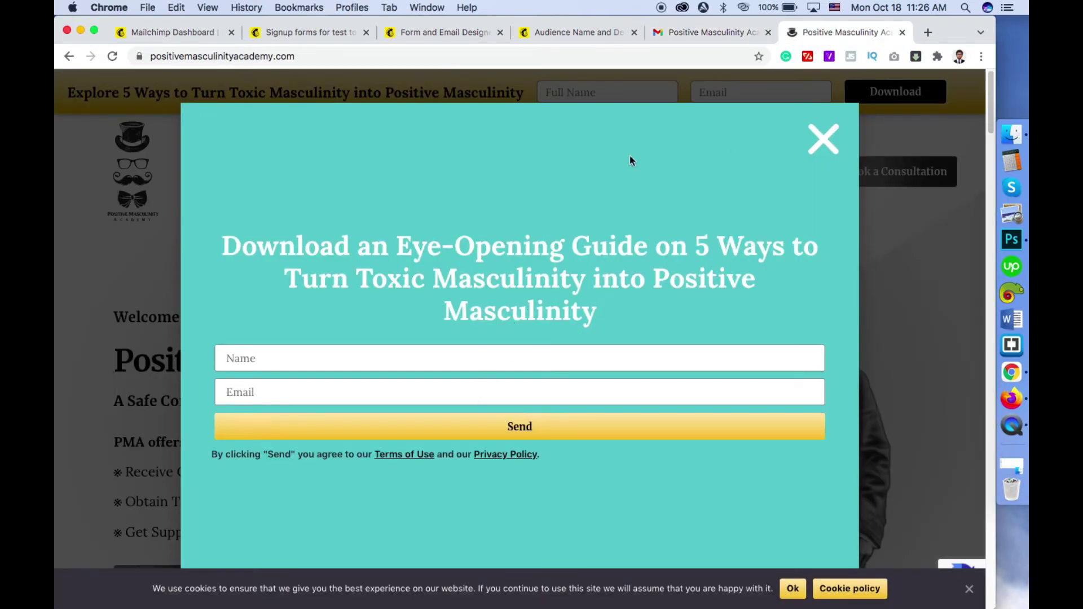
pyautogui.click(685, 35)
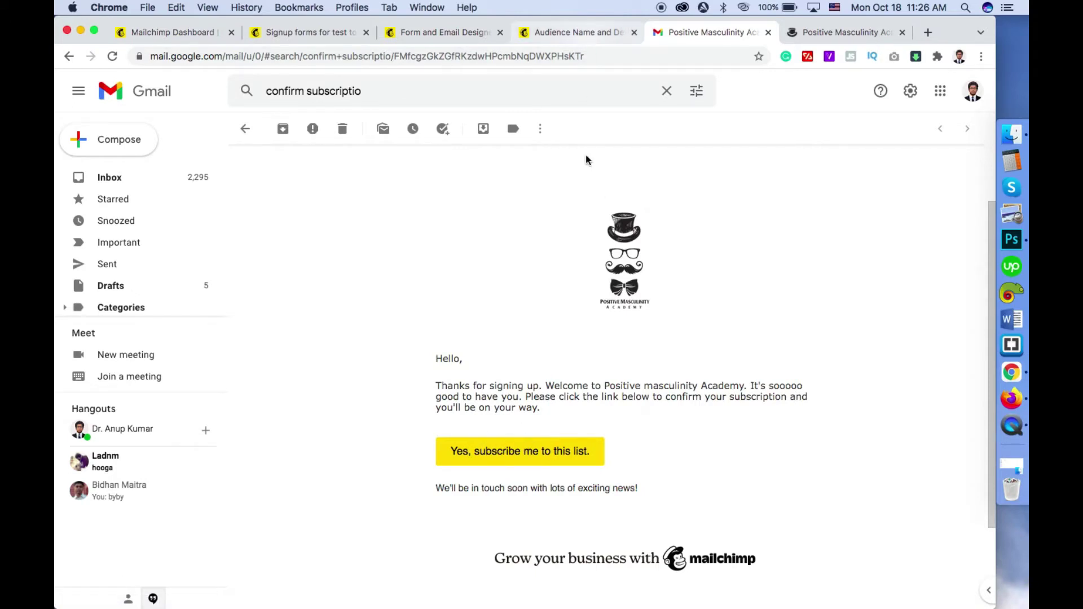
pyautogui.scroll(3, 576, 234)
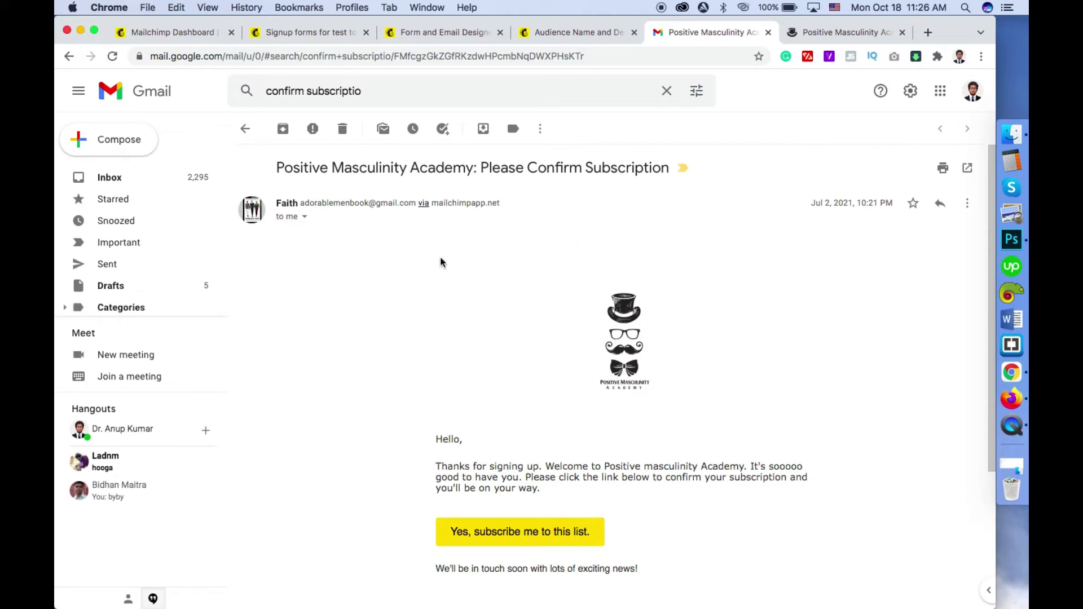
pyautogui.scroll(-1, 361, 390)
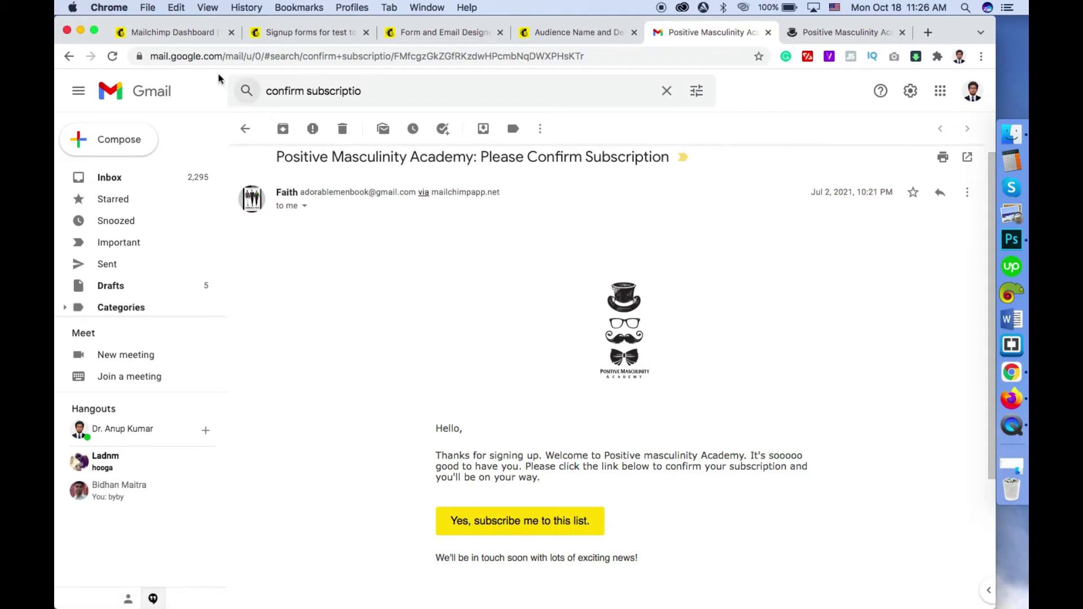
pyautogui.click(202, 35)
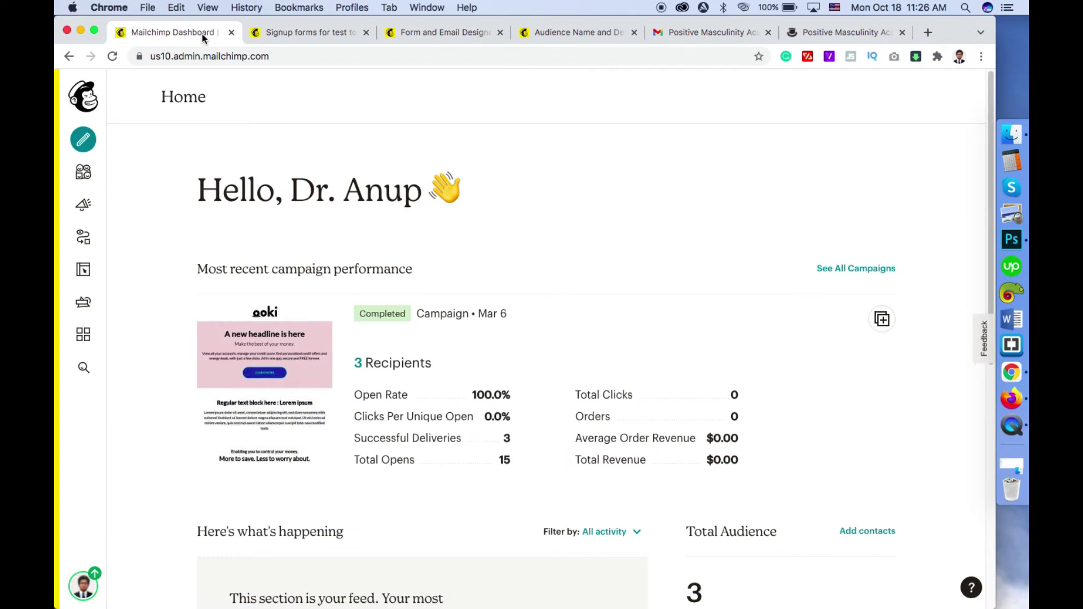
# Go to the Audience section and look over the audience's Signup forms page.
pyautogui.click(103, 176)
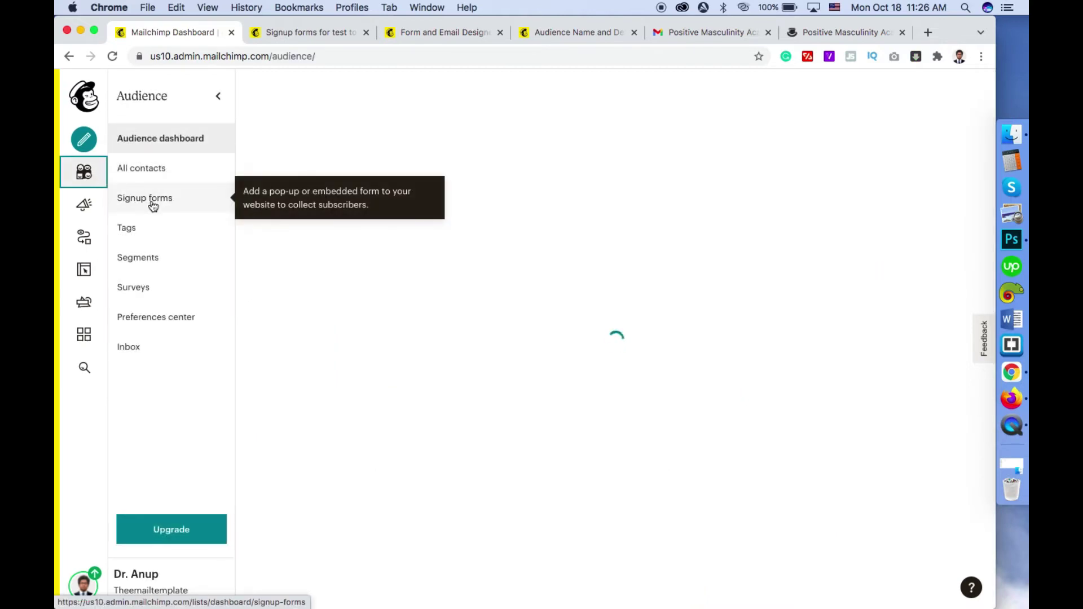
pyautogui.click(287, 35)
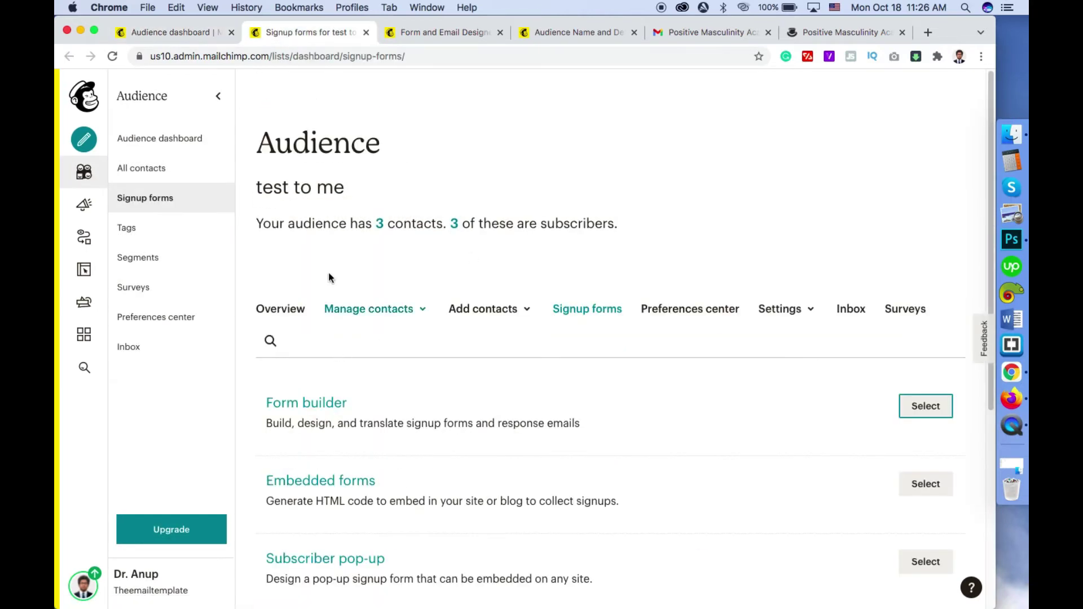
pyautogui.scroll(-5, 423, 314)
pyautogui.scroll(5, 350, 262)
pyautogui.scroll(-4, 701, 362)
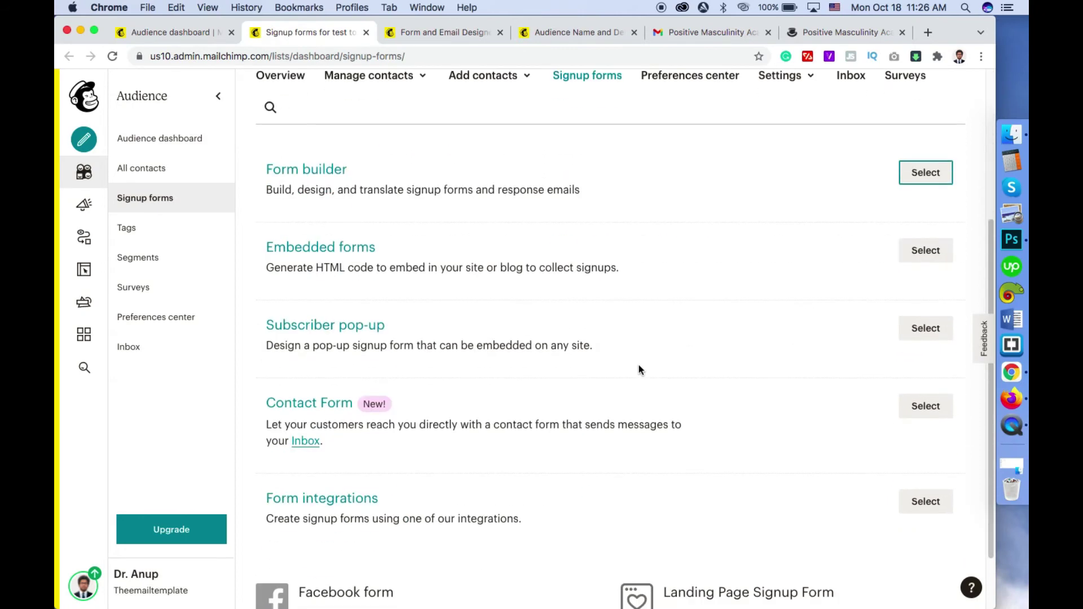
pyautogui.scroll(2, 395, 214)
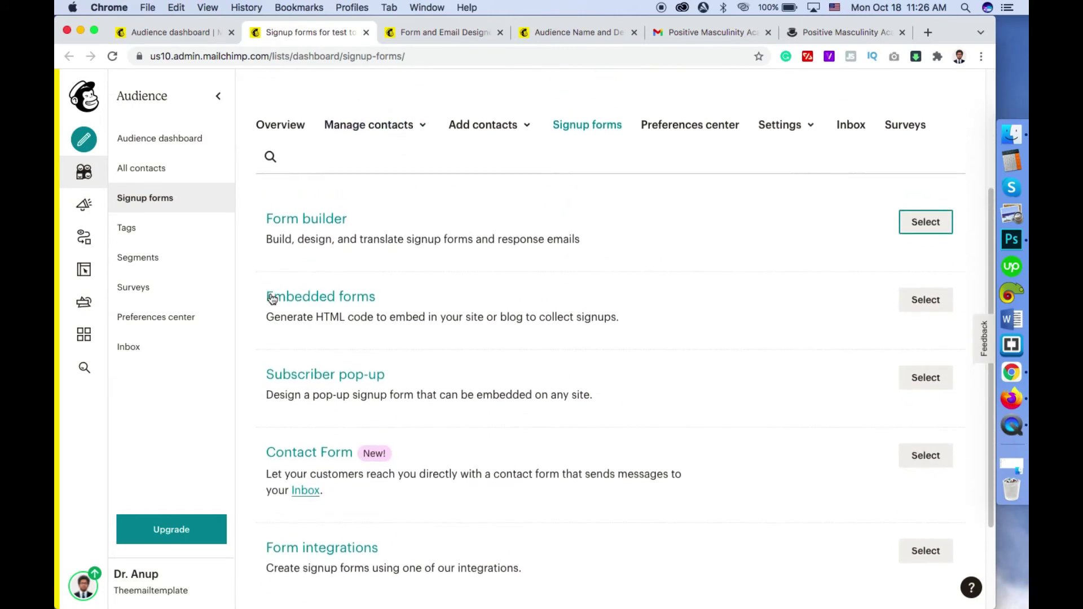
pyautogui.scroll(-3, 285, 296)
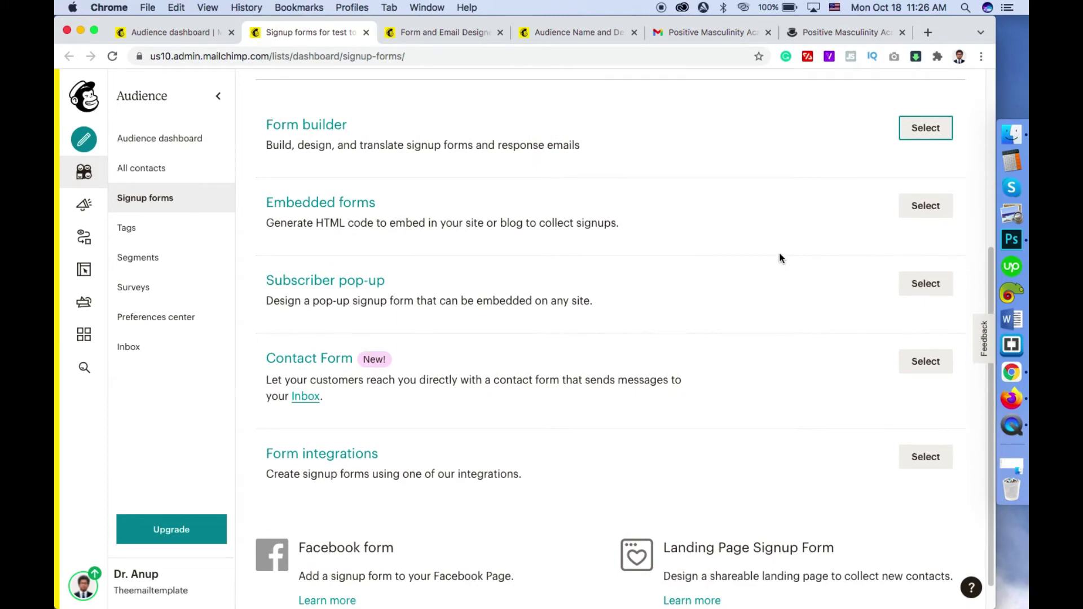
pyautogui.scroll(2, 779, 258)
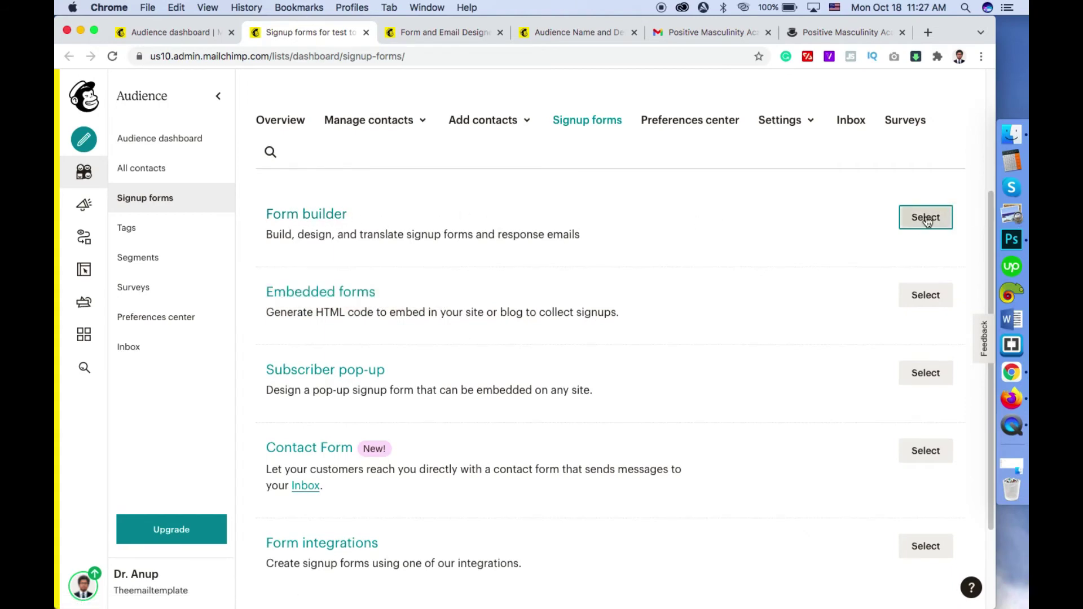
# Open the Form builder for the 'test to me' signup form and scroll through it.
pyautogui.click(442, 34)
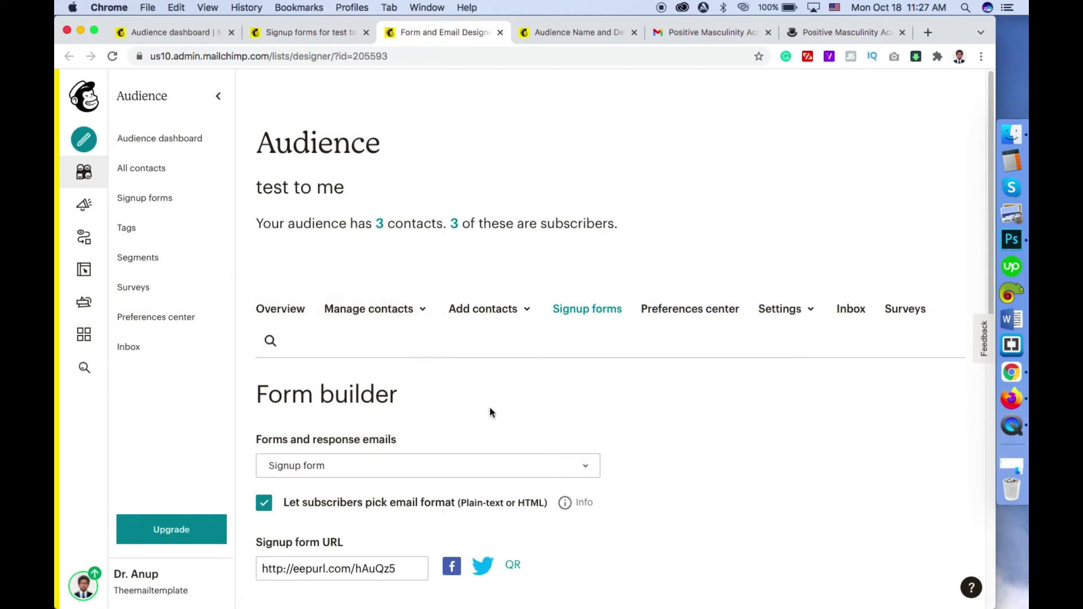
pyautogui.scroll(-2, 541, 398)
pyautogui.scroll(-10, 544, 389)
pyautogui.scroll(3, 429, 372)
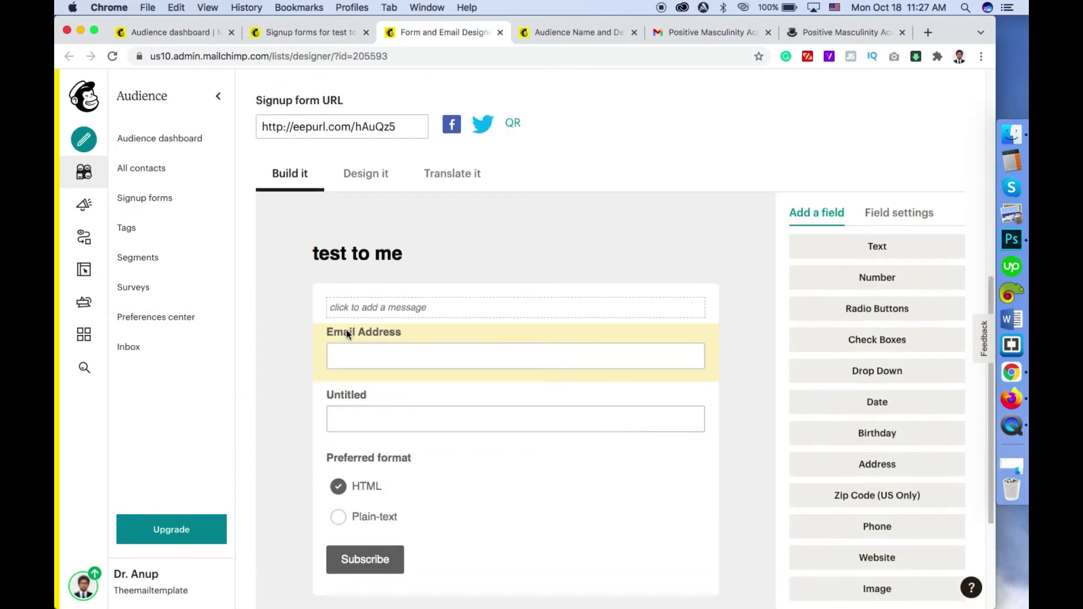
pyautogui.scroll(8, 363, 411)
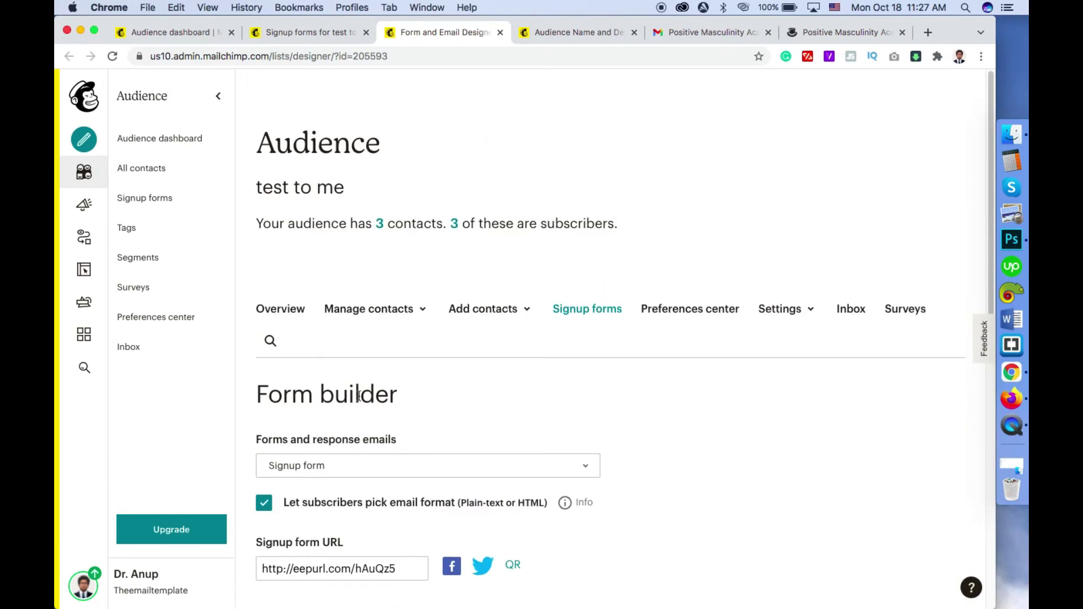
pyautogui.scroll(-9, 389, 288)
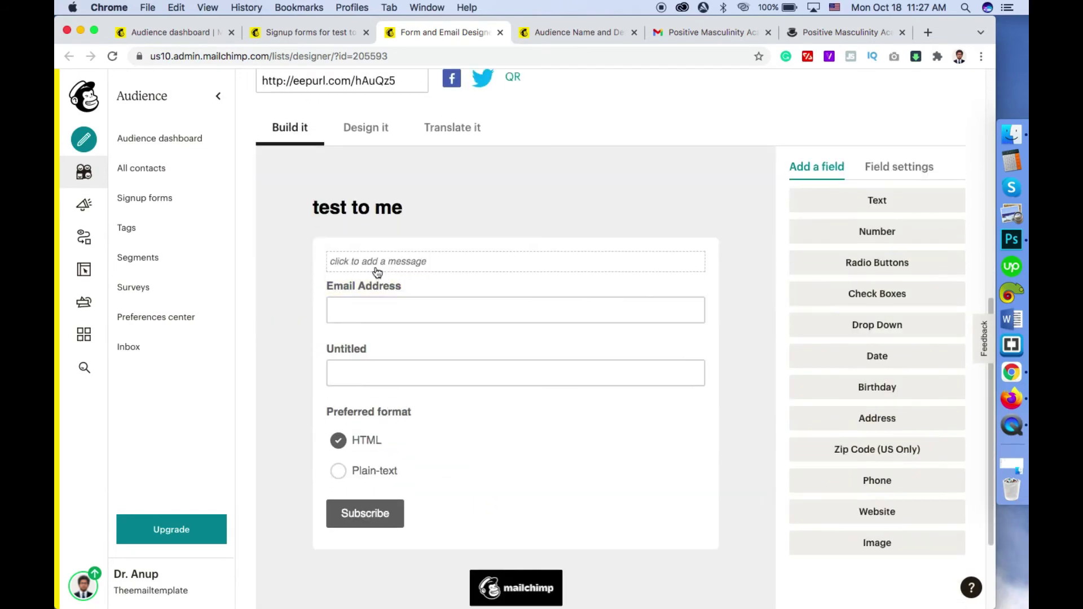
pyautogui.scroll(5, 555, 469)
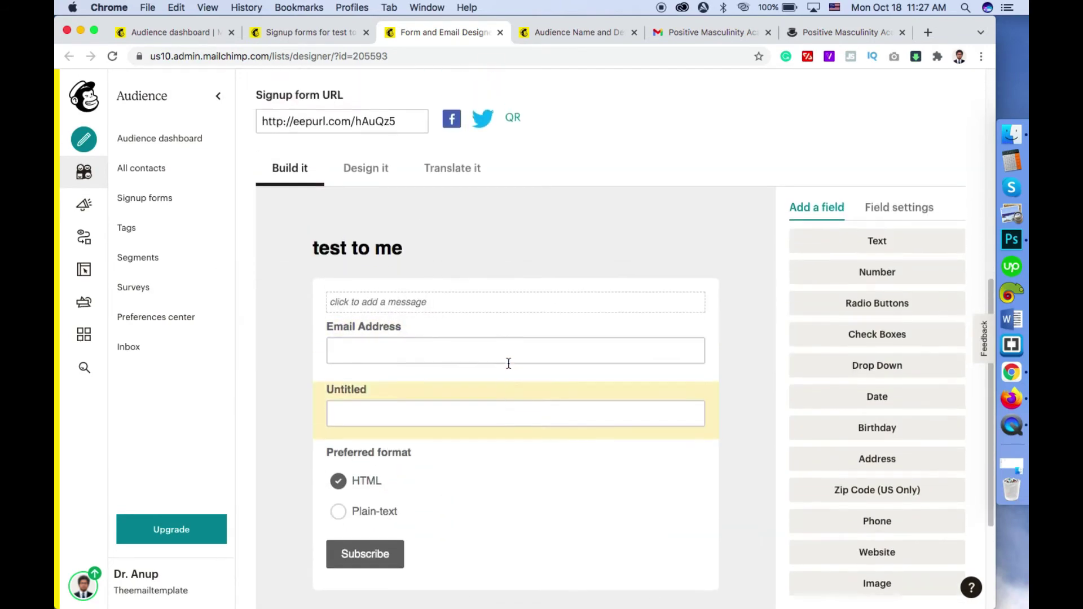
pyautogui.scroll(4, 620, 429)
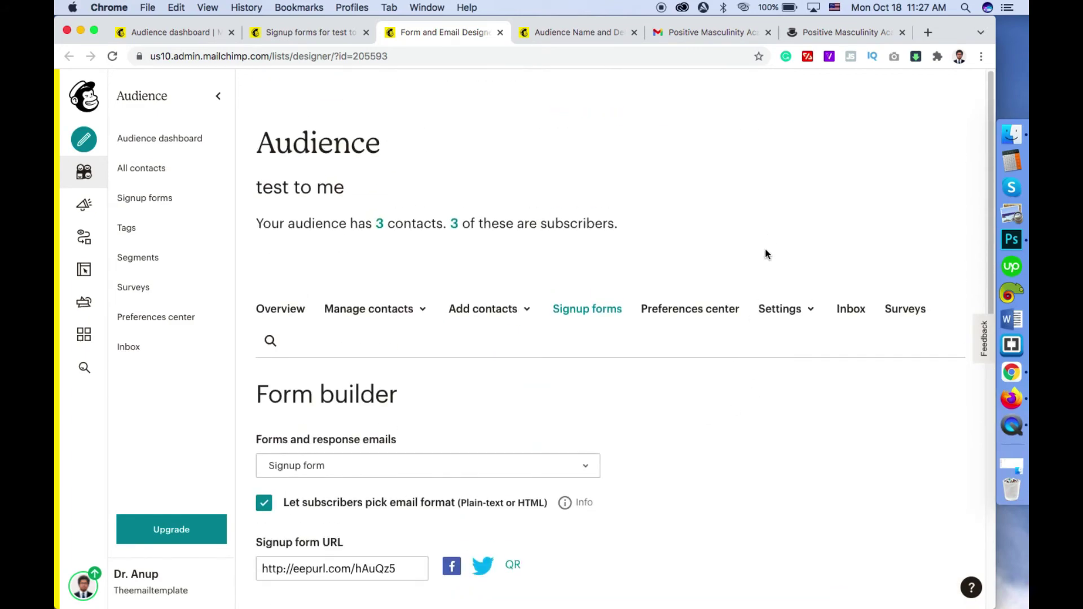
# Open the audience's Settings > Audience name and defaults page.
pyautogui.click(781, 310)
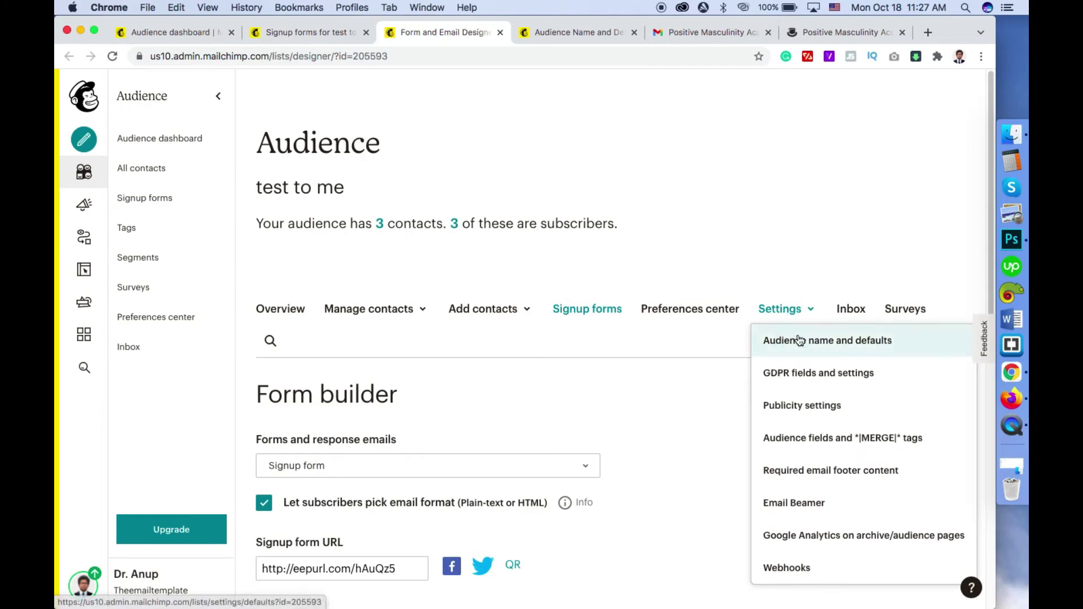
pyautogui.click(591, 32)
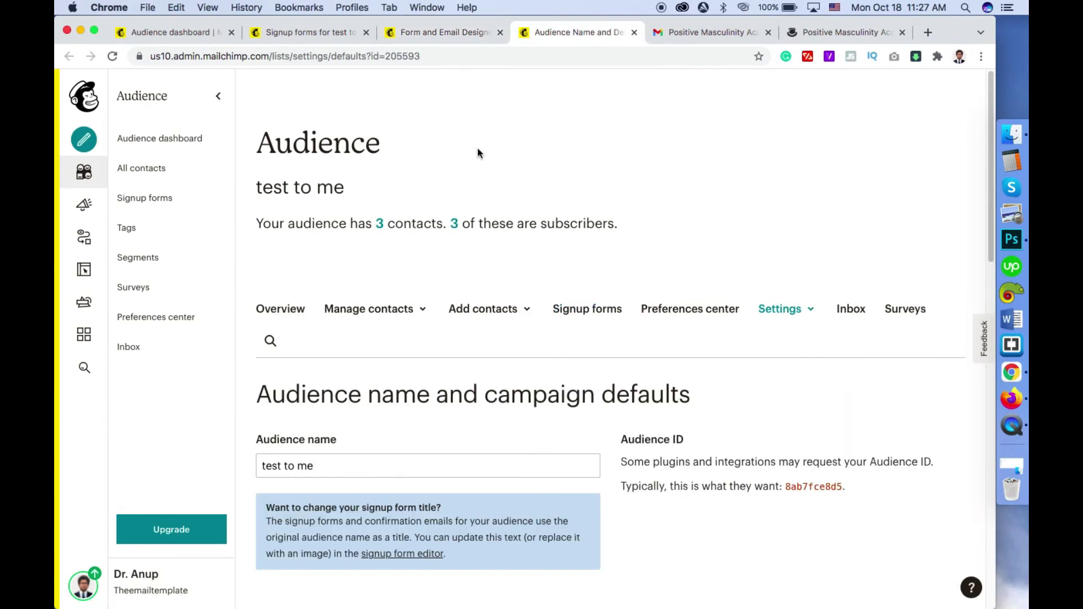
pyautogui.scroll(-10, 443, 181)
pyautogui.scroll(3, 443, 181)
pyautogui.scroll(4, 389, 254)
pyautogui.scroll(-1, 338, 451)
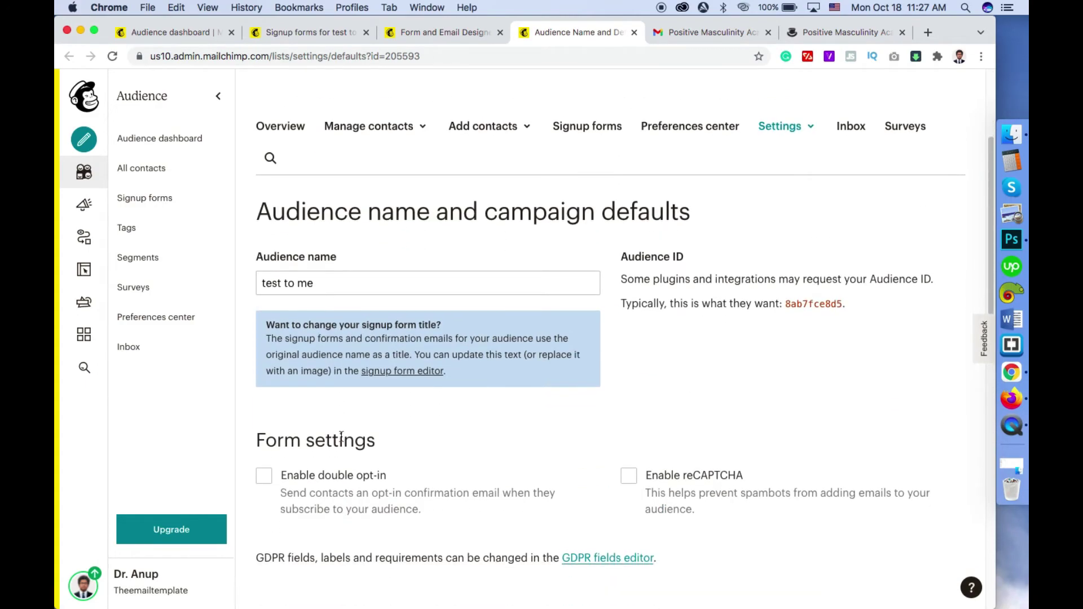
# Tick Enable double opt-in and save the audience and campaign defaults.
pyautogui.moveTo(261, 440); pyautogui.dragTo(377, 444)
pyautogui.click(393, 478)
pyautogui.click(331, 480)
pyautogui.scroll(-15, 348, 475)
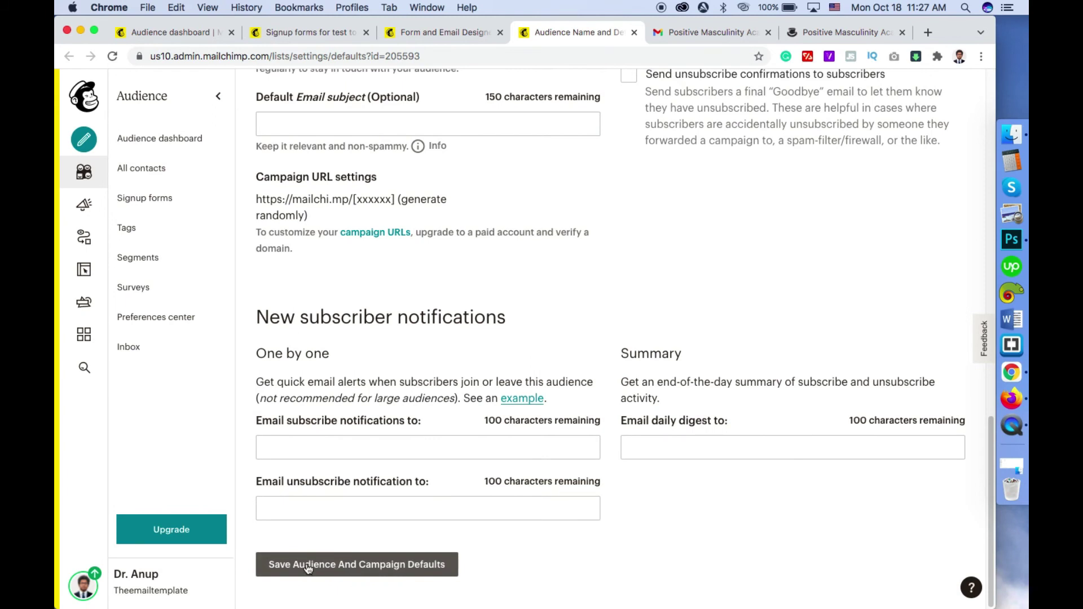
pyautogui.click(391, 575)
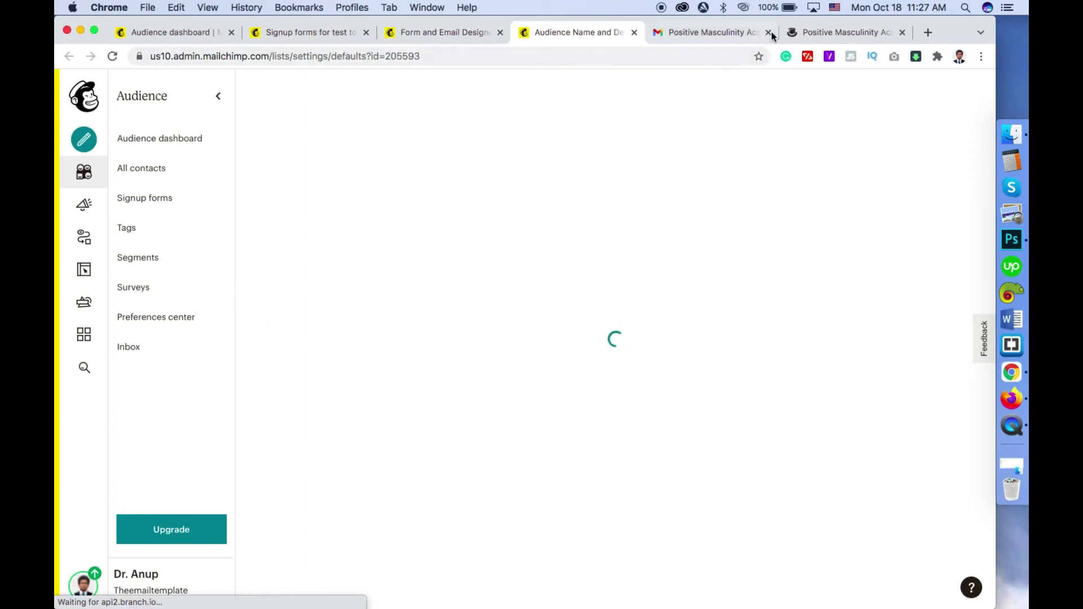
# Compare the signup popup with the confirm-subscription email while the Mailchimp settings save.
pyautogui.click(819, 32)
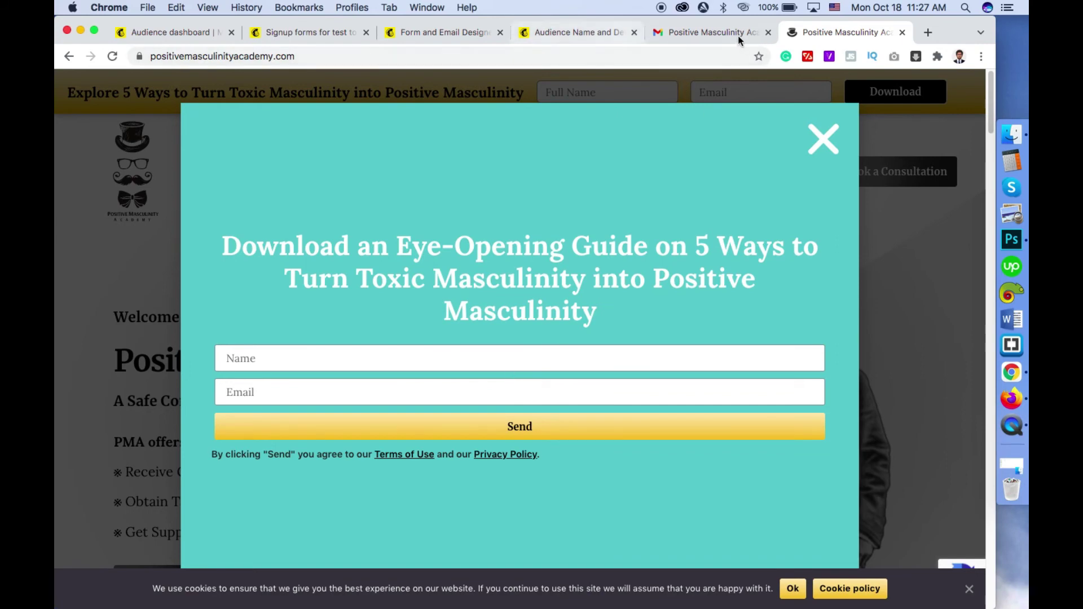
pyautogui.click(705, 32)
pyautogui.click(805, 34)
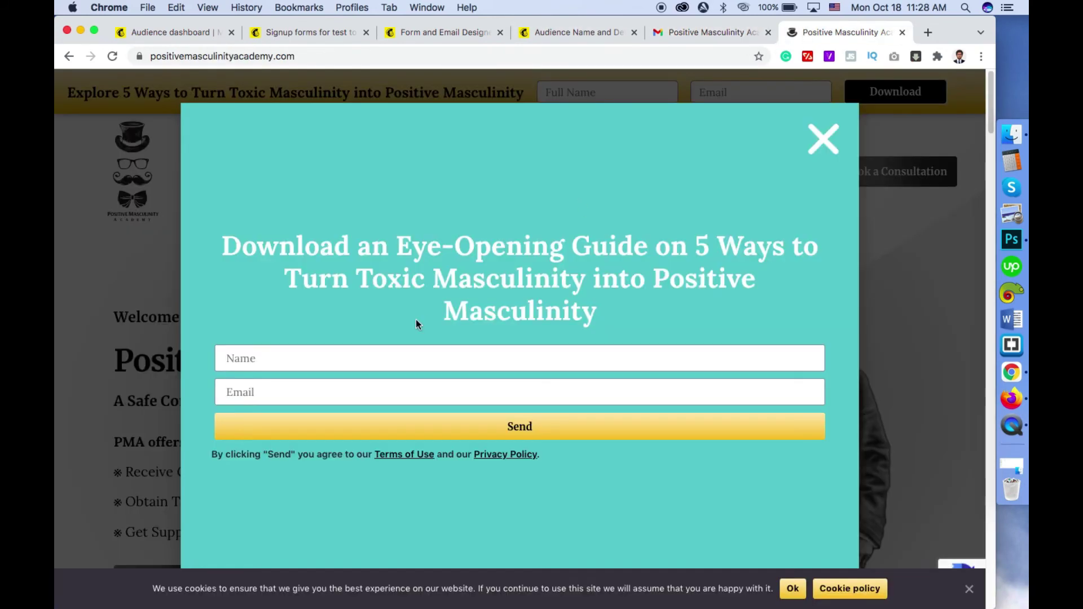
pyautogui.click(706, 38)
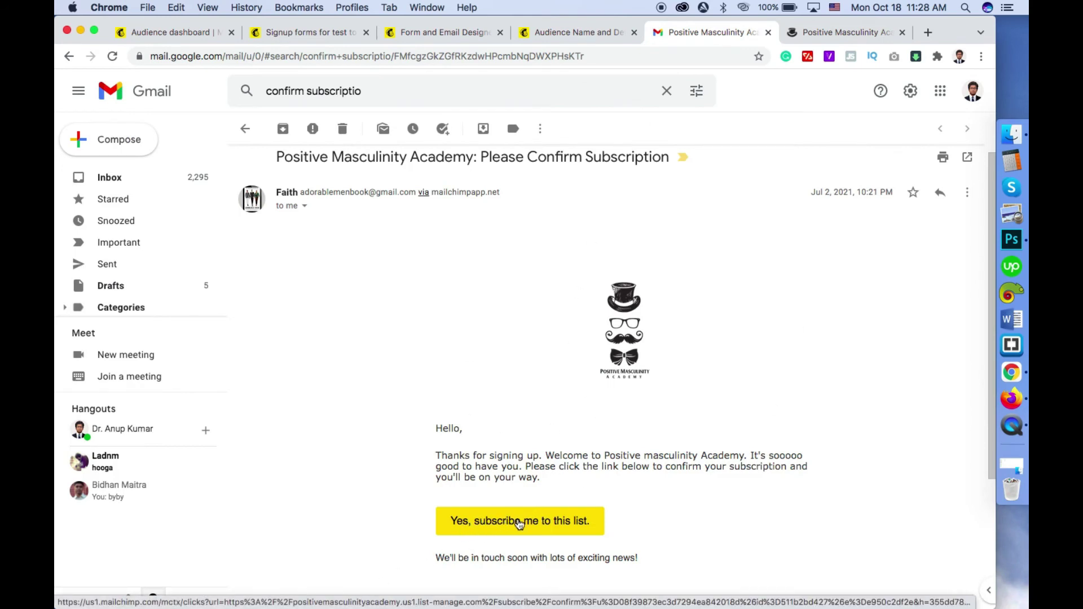
pyautogui.click(615, 34)
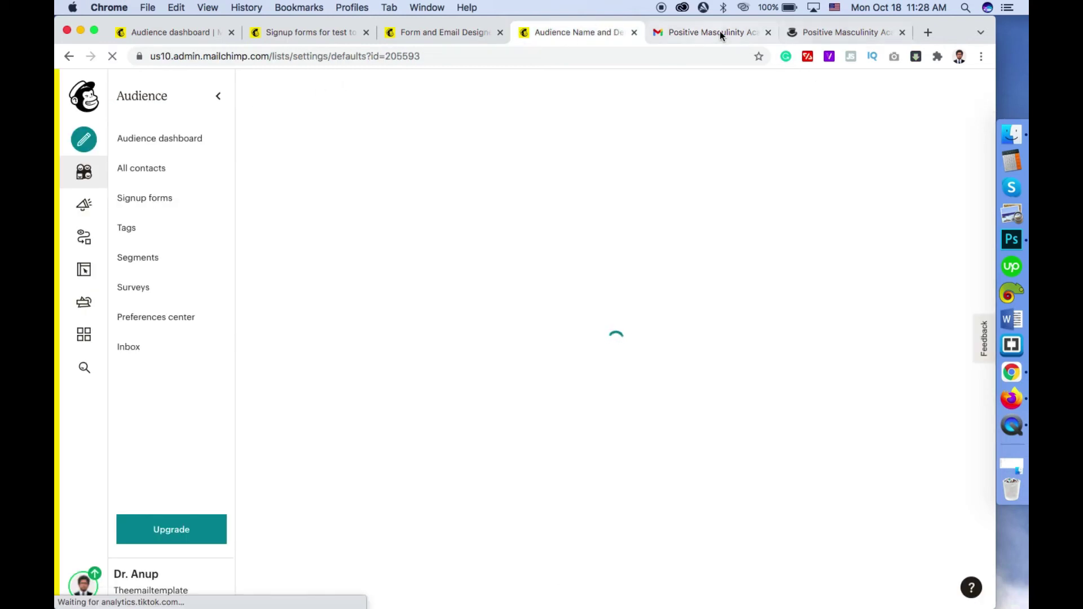
pyautogui.click(721, 35)
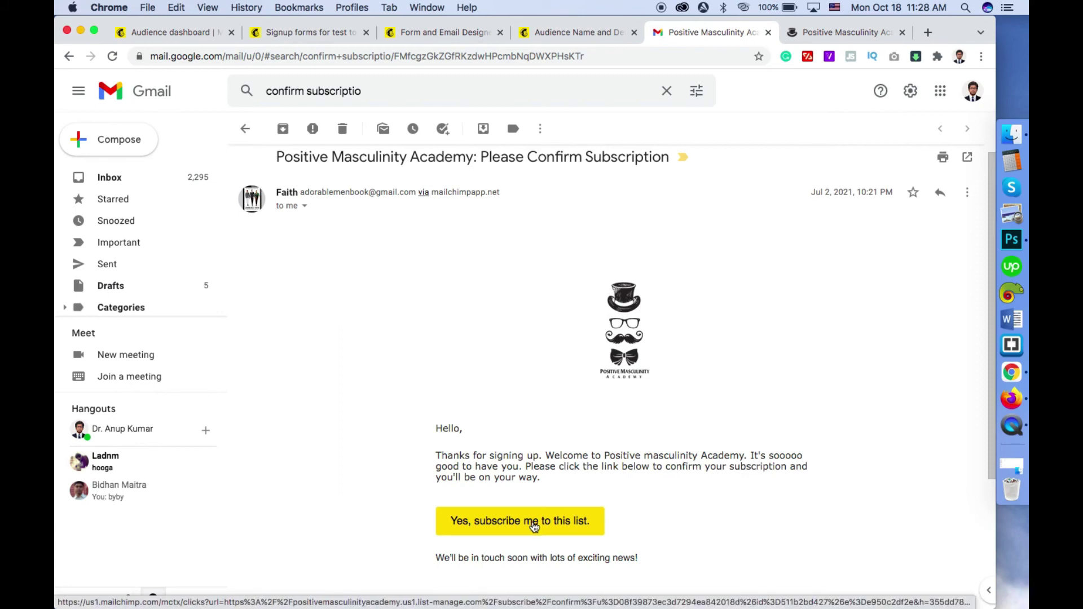
pyautogui.click(570, 37)
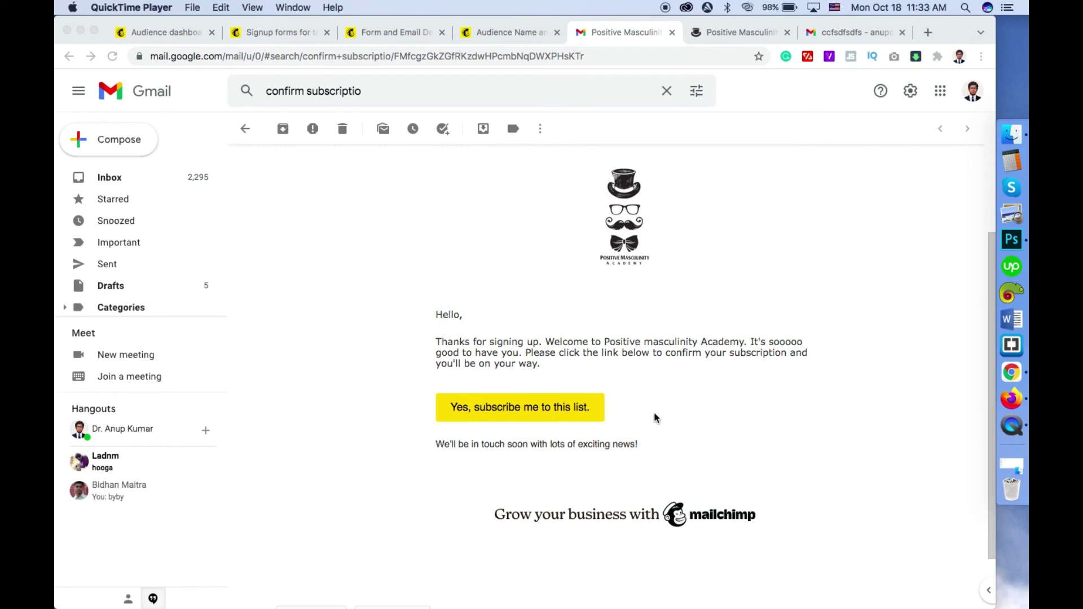
# Scroll through the Bounce Post newsletter email, then return to the audience's Mailchimp Signup forms page.
pyautogui.scroll(2, 652, 374)
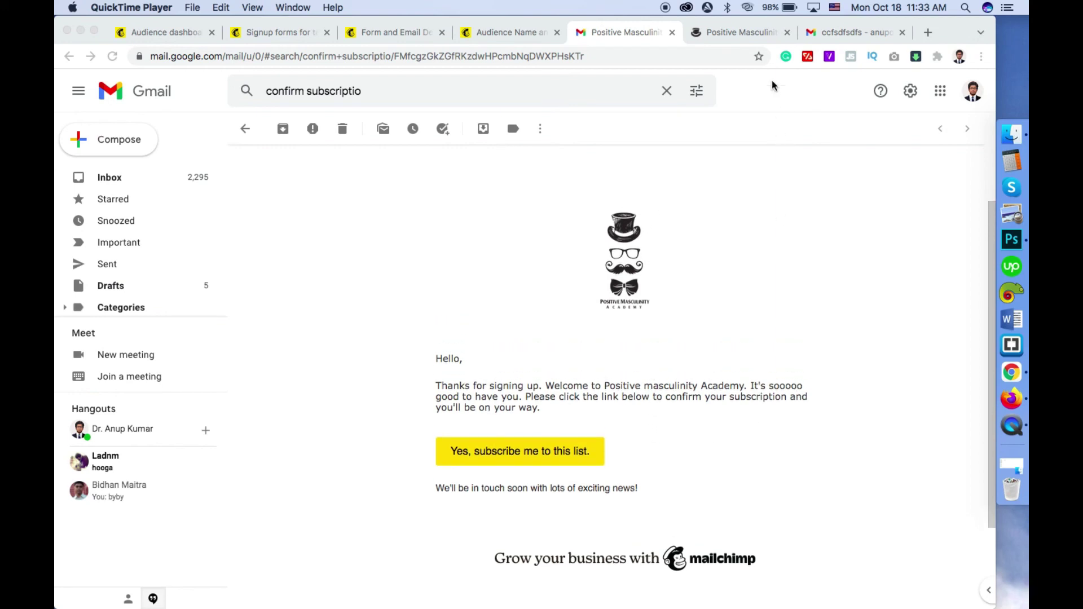
pyautogui.click(834, 35)
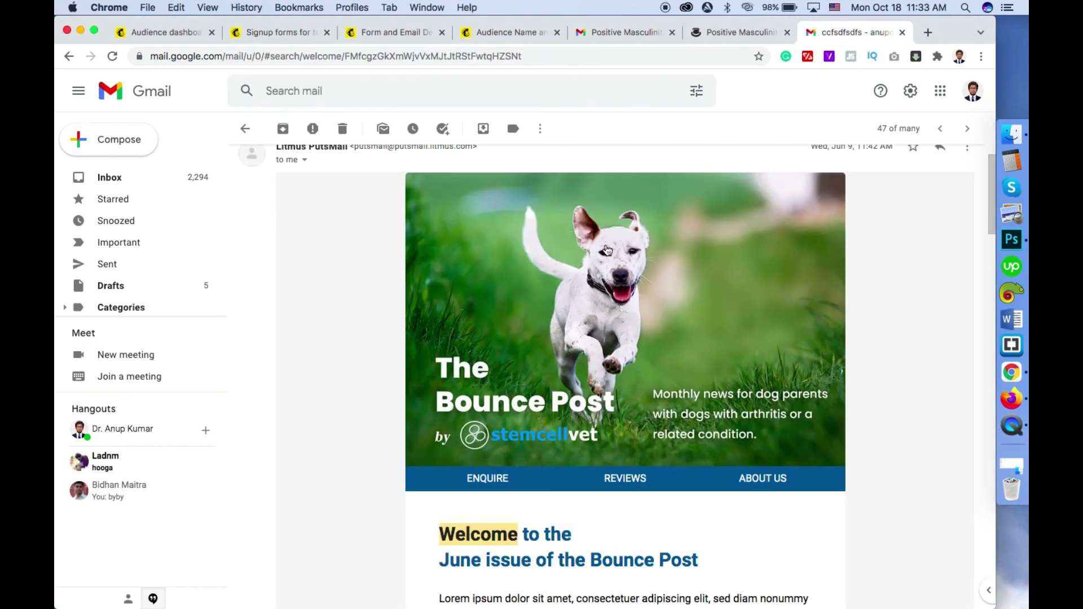
pyautogui.scroll(-10, 654, 366)
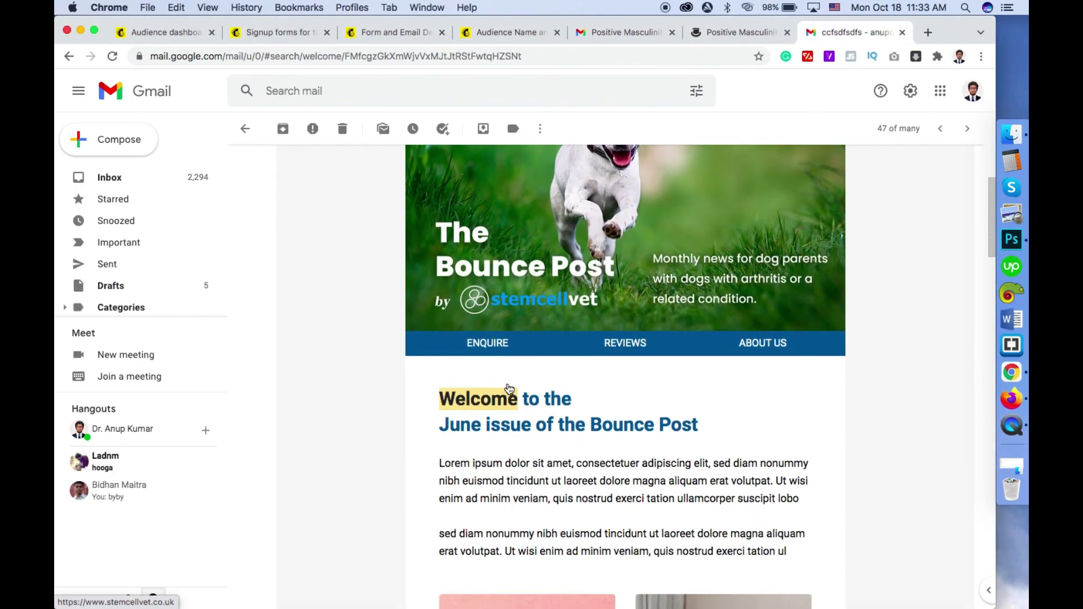
pyautogui.scroll(-15, 511, 379)
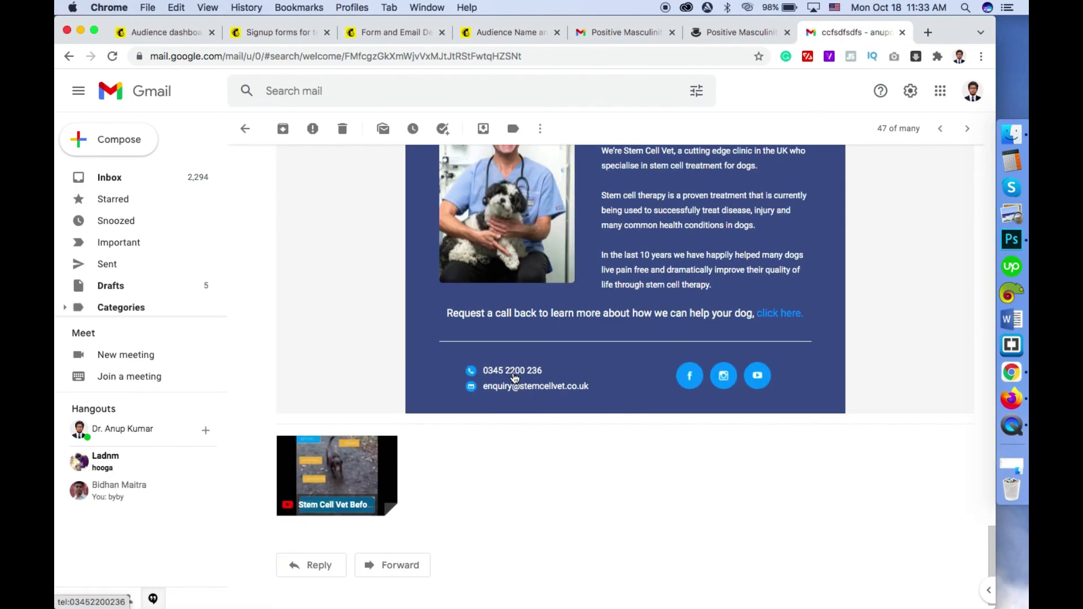
pyautogui.scroll(10, 514, 378)
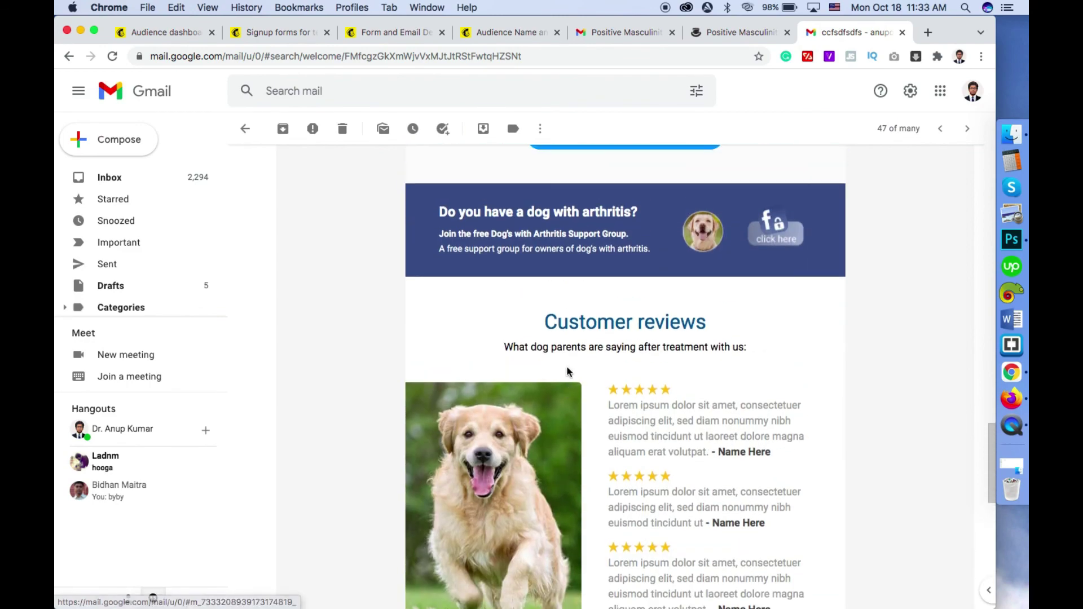
pyautogui.scroll(20, 566, 369)
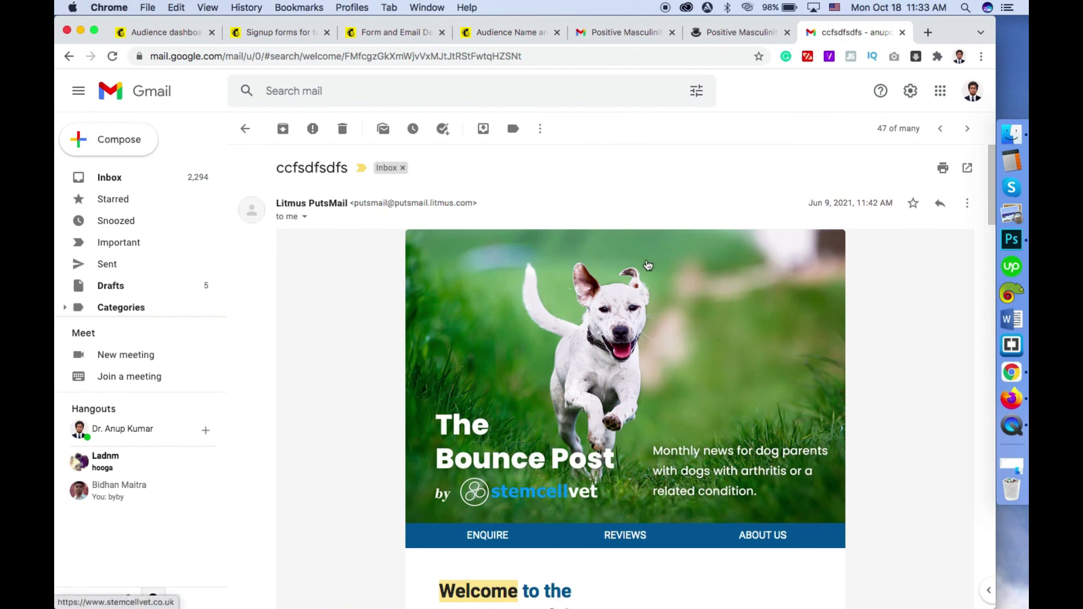
pyautogui.press('super+1')
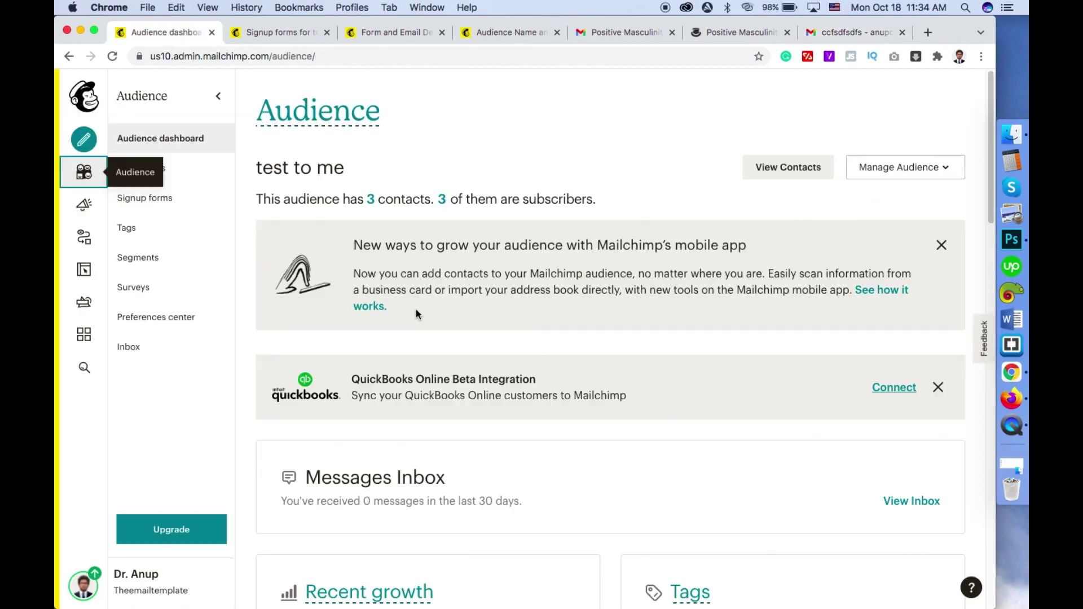
pyautogui.click(263, 35)
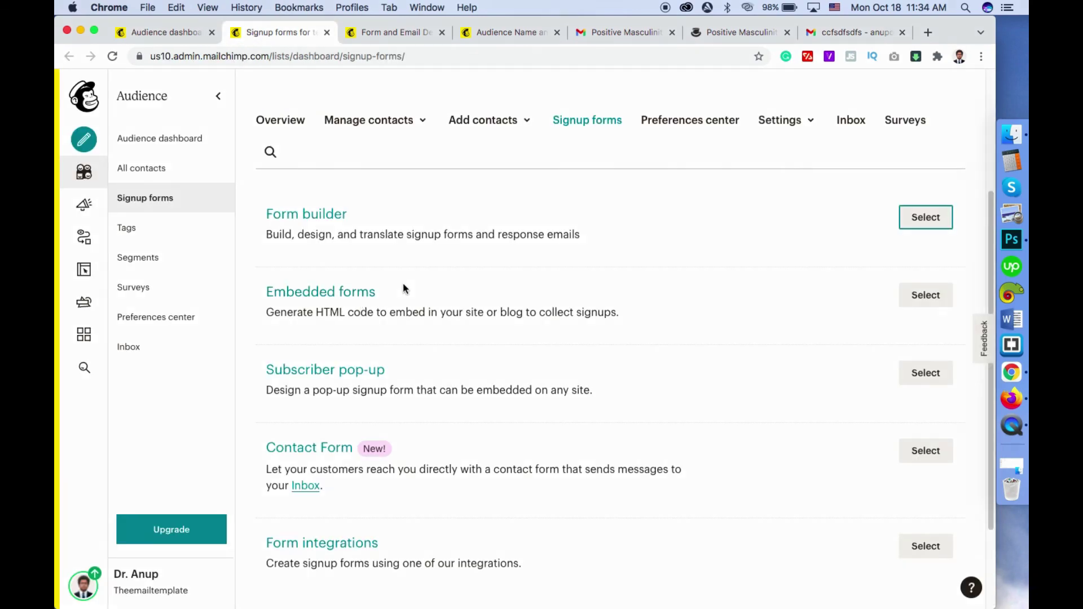